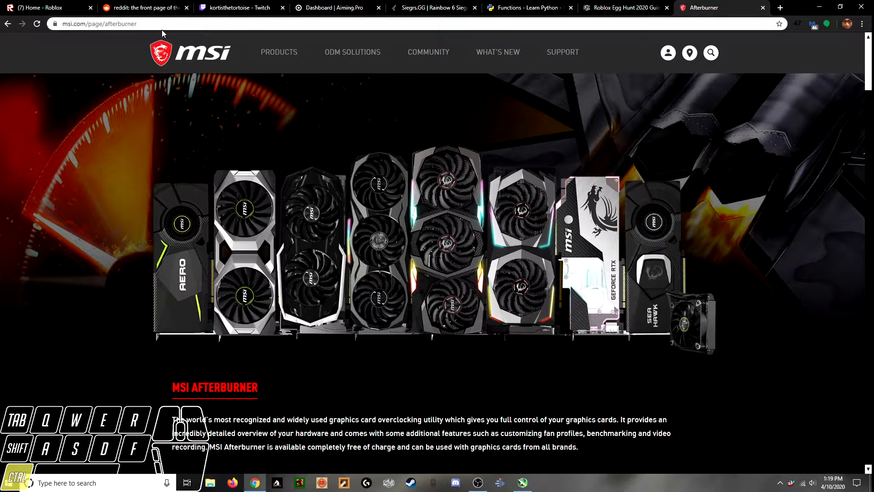
Review the Windows, Android and Remote Server downloads on the MSI Afterburner page, and close the browser
scroll(460, 65, "down", 15)
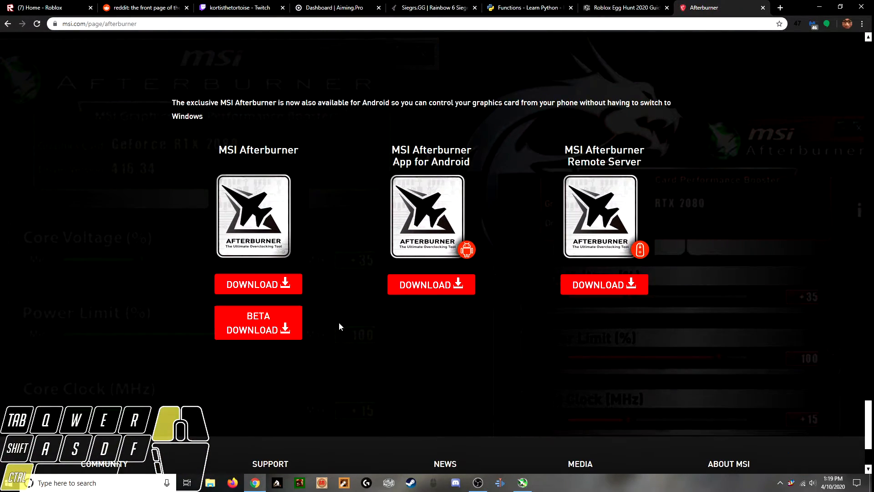
left_click(257, 327)
left_click_drag(256, 327, 365, 331)
left_click(353, 328)
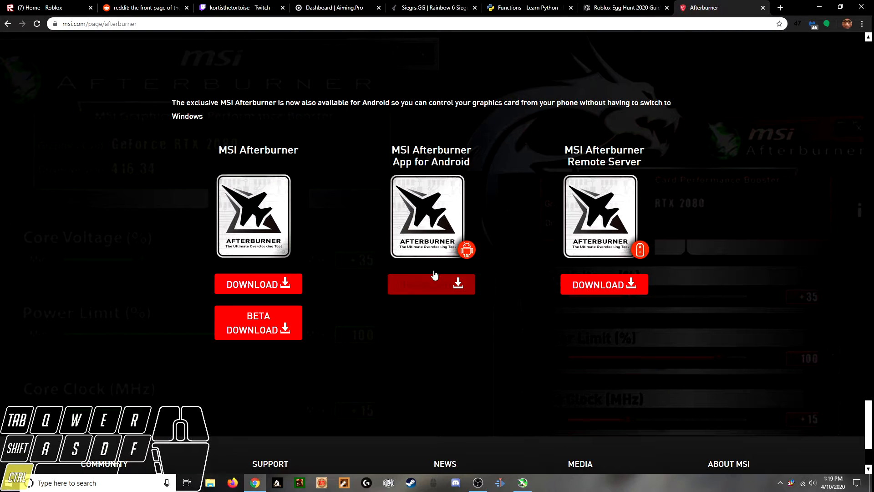
left_click_drag(389, 149, 466, 285)
left_click(465, 285)
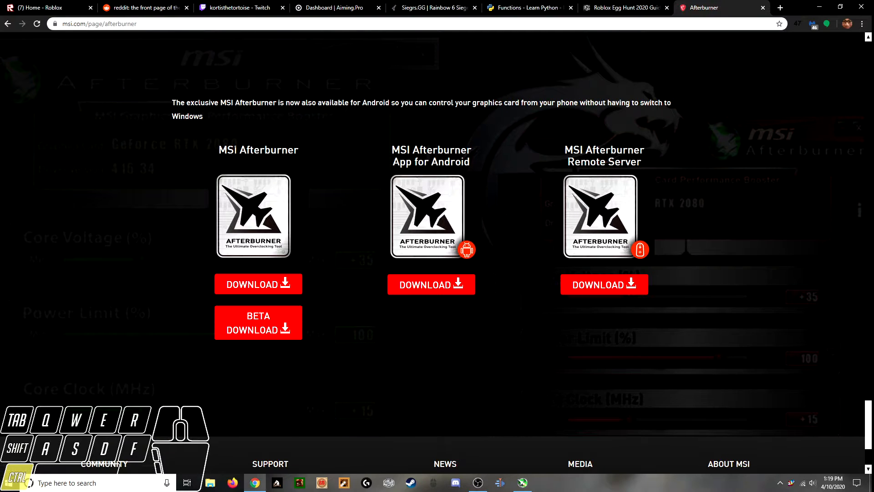
left_click_drag(218, 150, 293, 151)
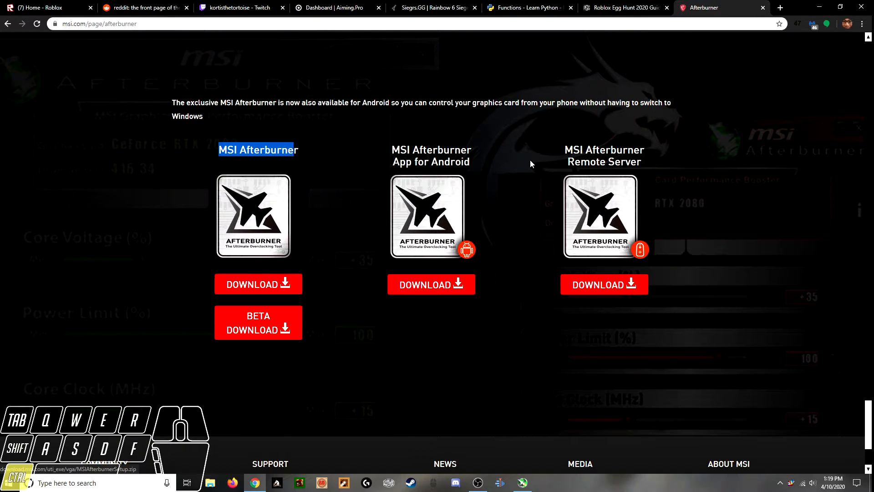
middle_click(743, 5)
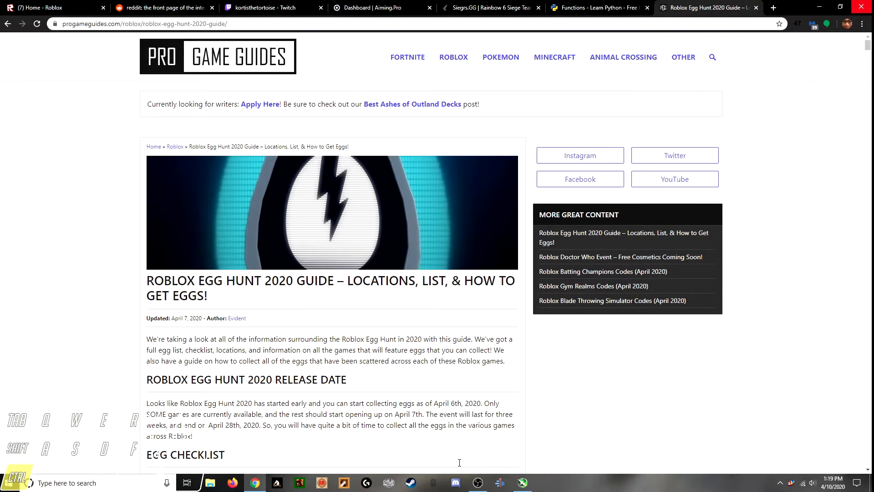
left_click(861, 7)
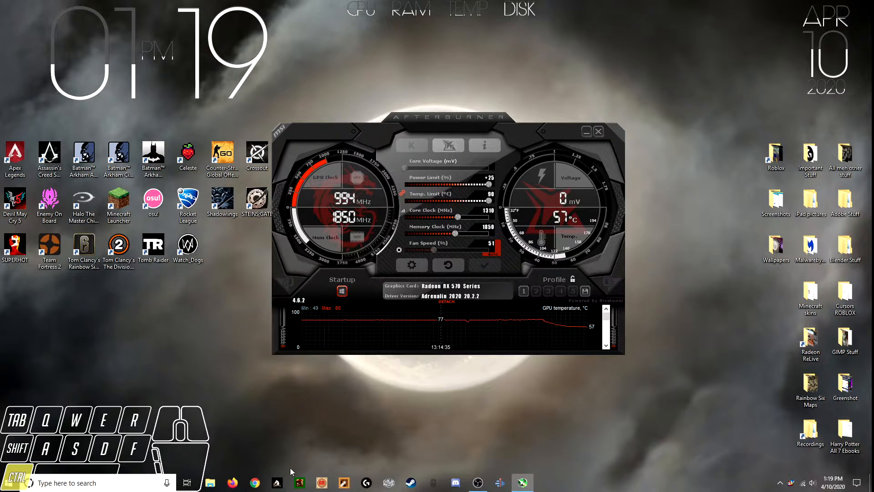
Set the time format to 12 hours in MSI Afterburner's user interface properties
left_click(411, 264)
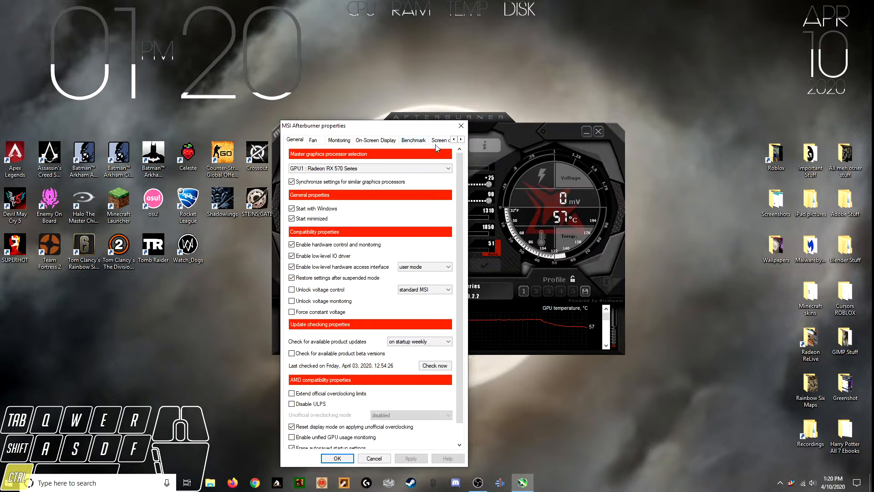
left_click(461, 140)
left_click(461, 140)
left_click(461, 139)
left_click(461, 139)
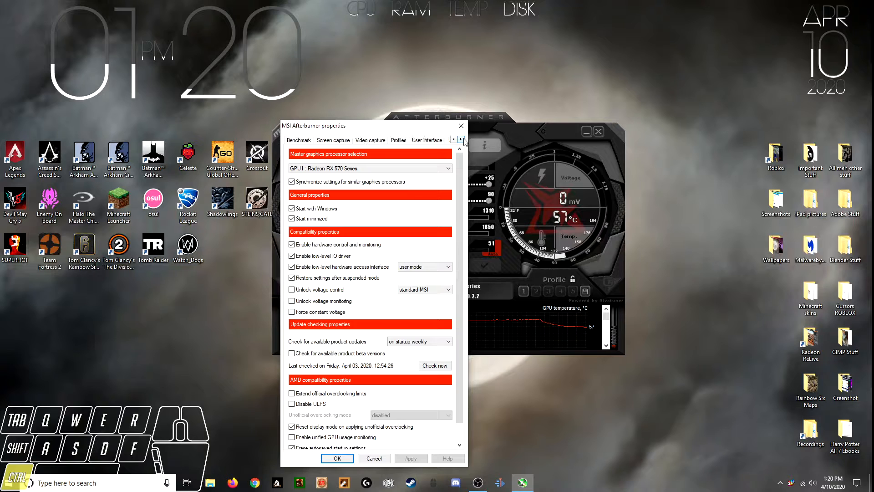
left_click(398, 140)
left_click(427, 139)
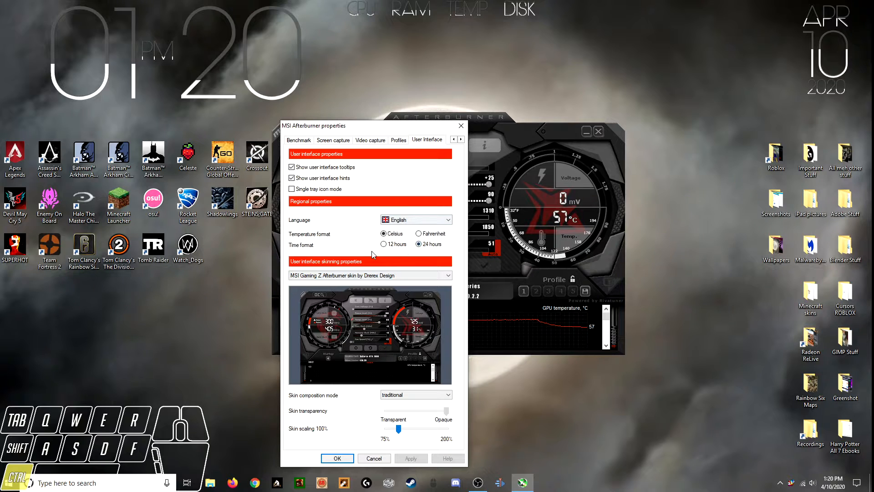
left_click(394, 246)
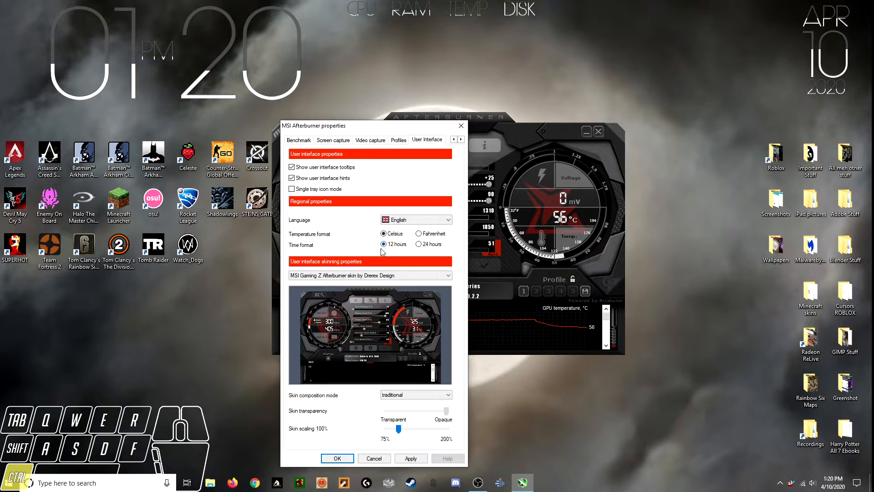
left_click(337, 457)
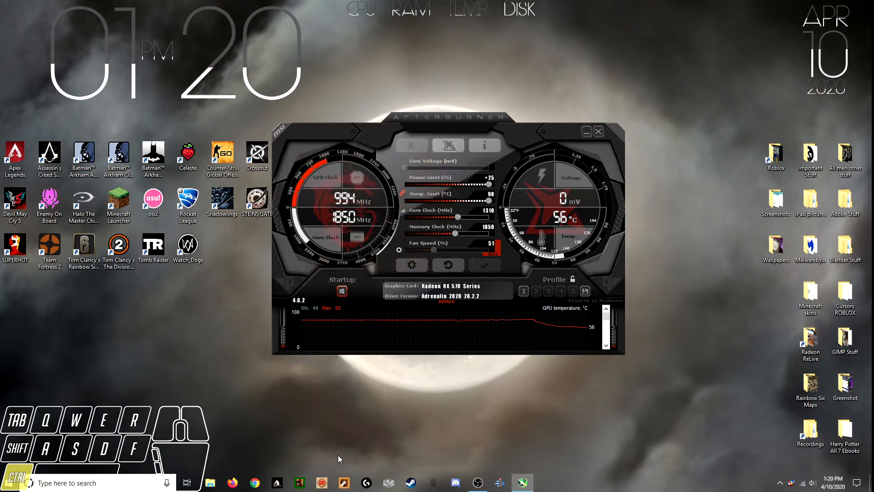
Review the screen capture, video capture, profile and user interface settings in the MSI Afterburner properties
left_click(420, 266)
left_click(438, 142)
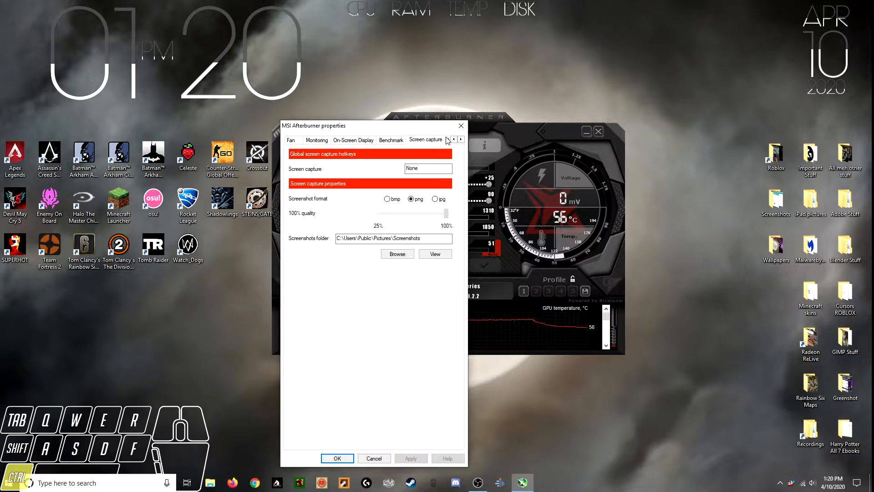
left_click(447, 141)
left_click(444, 143)
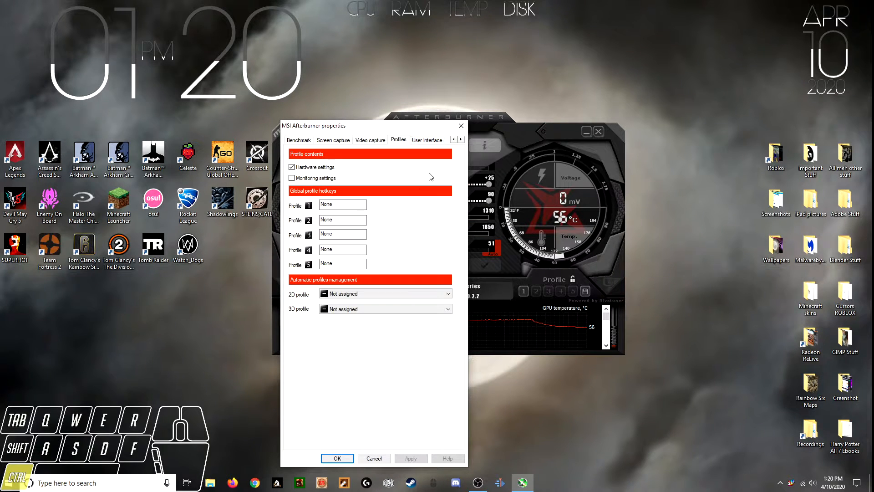
left_click(379, 142)
left_click(432, 141)
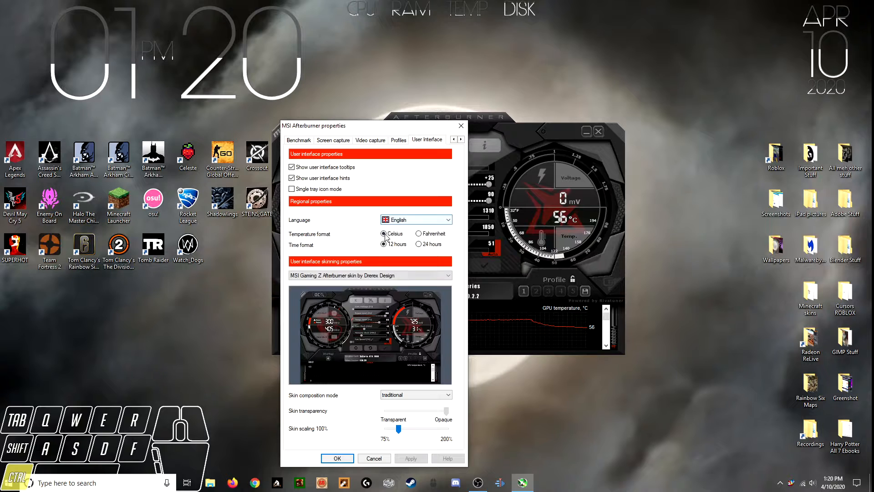
left_click(338, 457)
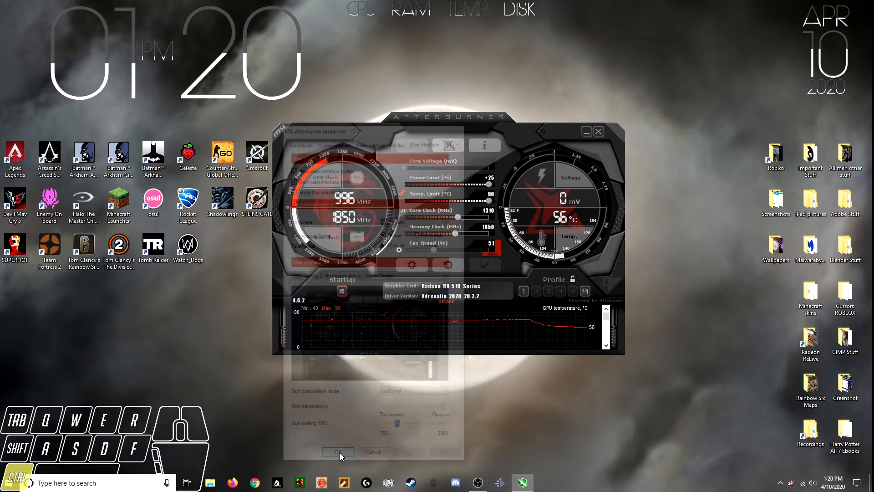
Reset the graphics card settings to their defaults and raise the power limit to +25%
left_click(342, 291)
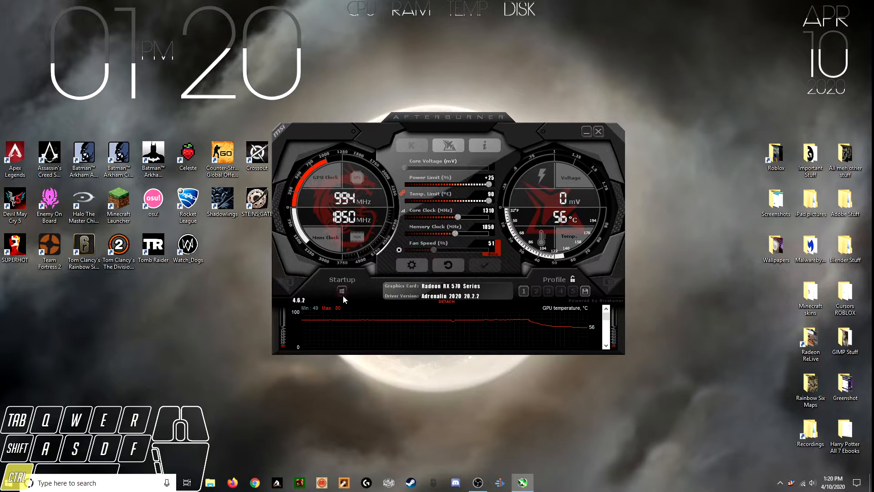
left_click(342, 294)
left_click(455, 264)
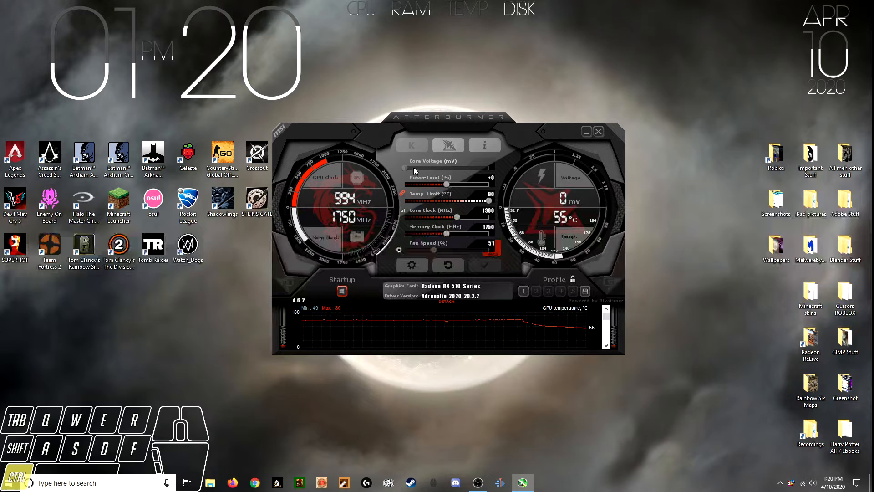
left_click_drag(447, 184, 753, 179)
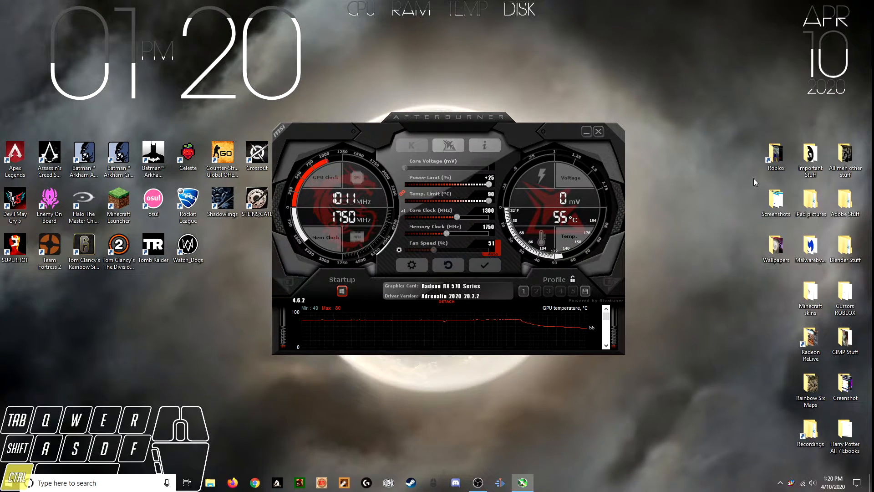
Set the memory clock to 1800 MHz and apply the overclock
left_click(487, 215)
left_click(493, 227)
type("1800")
key("Return")
left_click(486, 264)
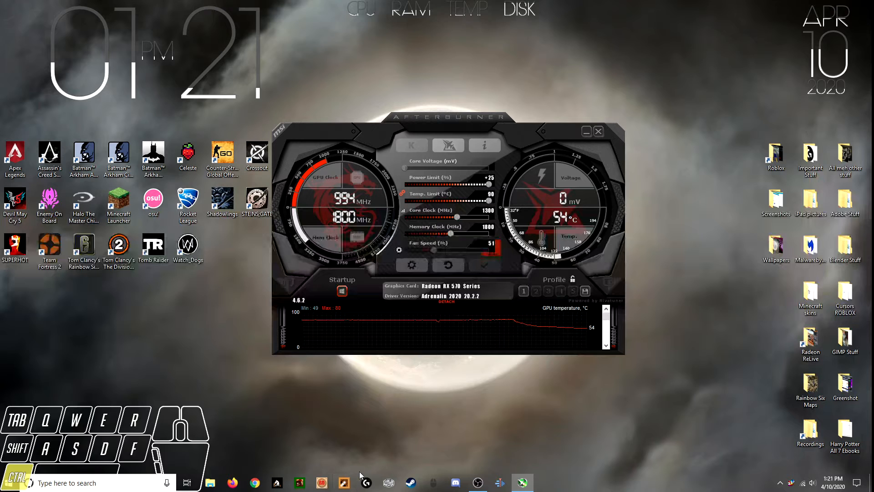
Find and launch Heaven Benchmark 4.0, and minimize its launcher window
left_click(90, 482)
type("heaven")
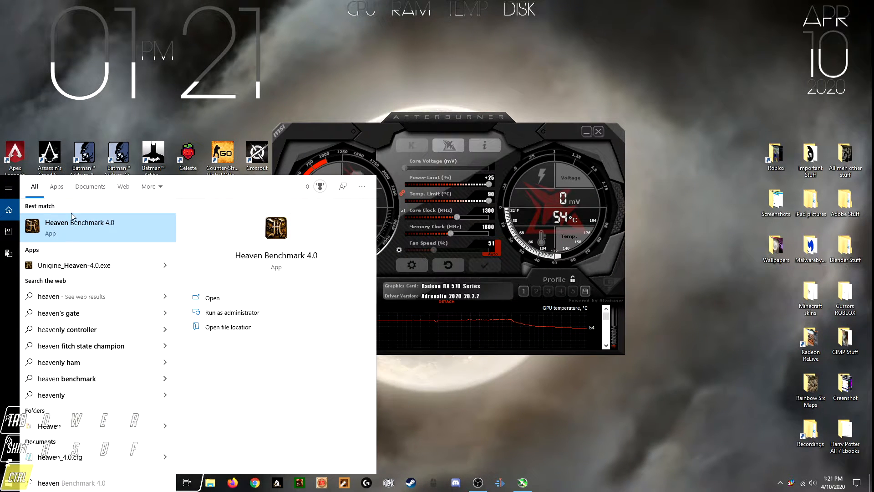
key("Return")
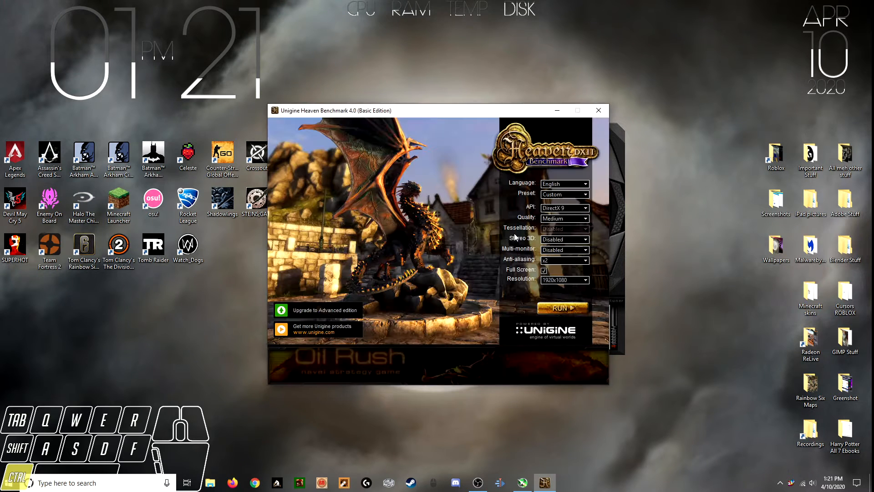
left_click(556, 110)
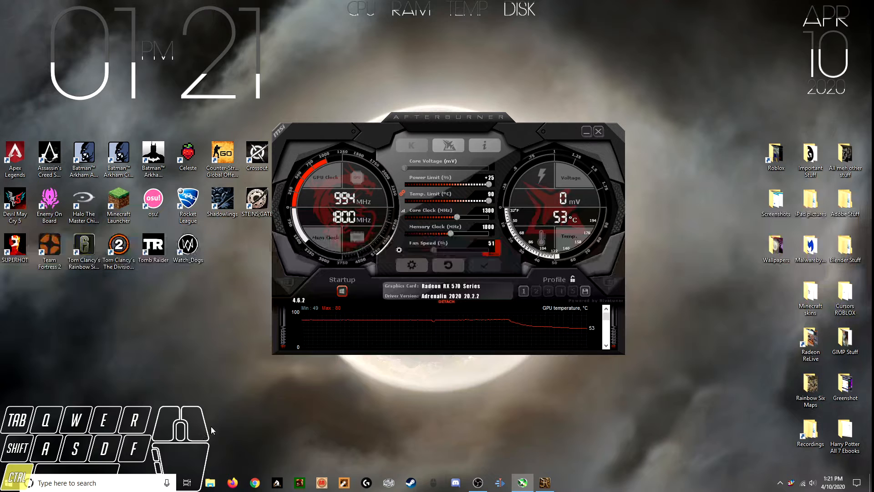
Switch to Radeon Software and show the GPU performance metrics
key("alt+r")
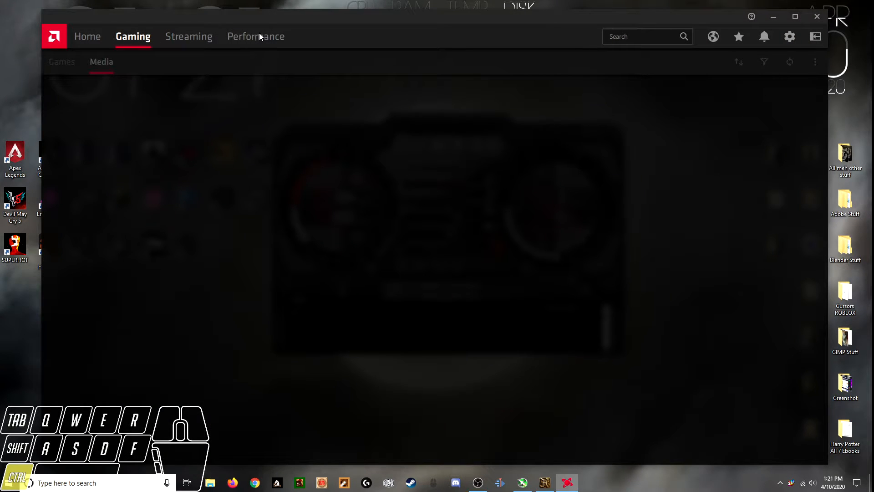
left_click(440, 21)
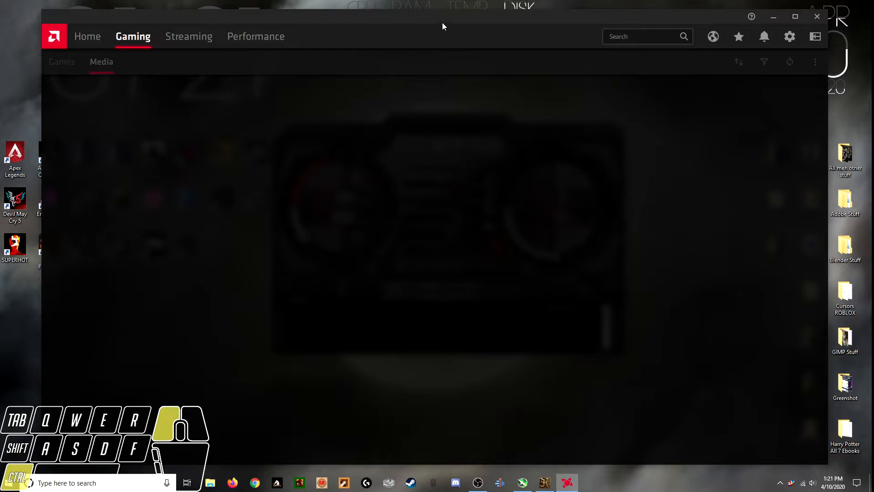
left_click(444, 25)
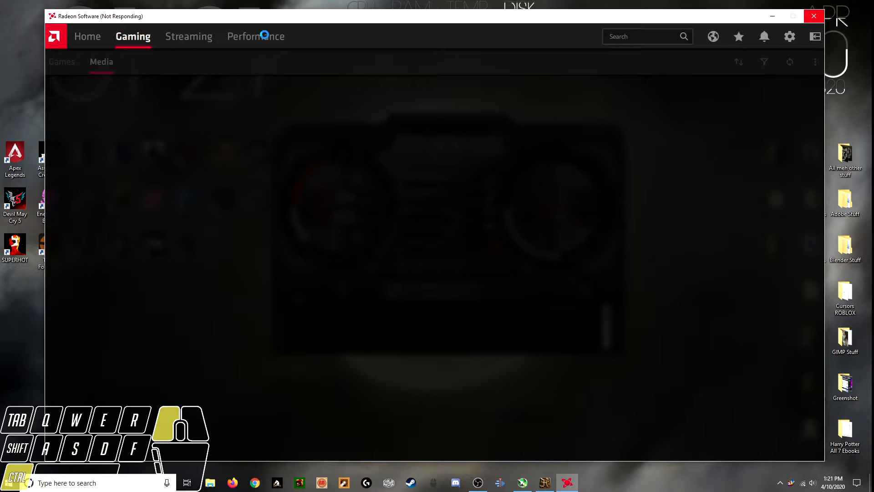
left_click(262, 35)
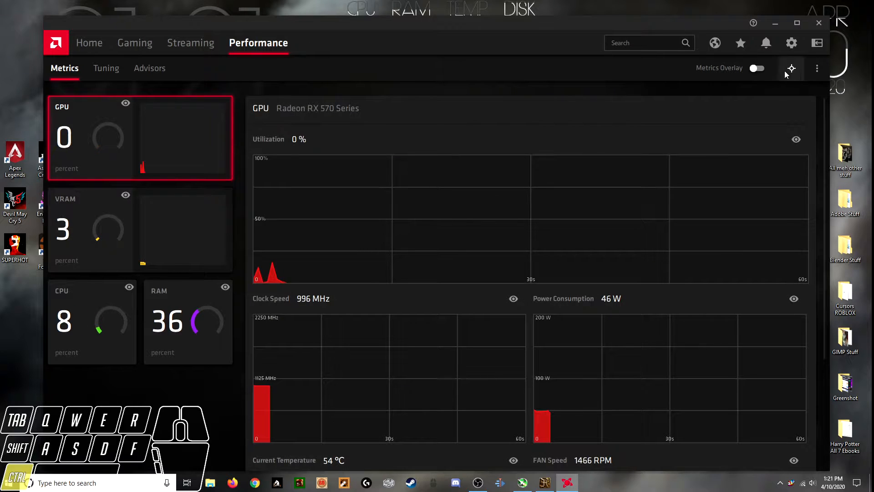
Accept the license agreement for Radeon tuning, look over the global tuning options, and close Radeon Software
left_click(114, 69)
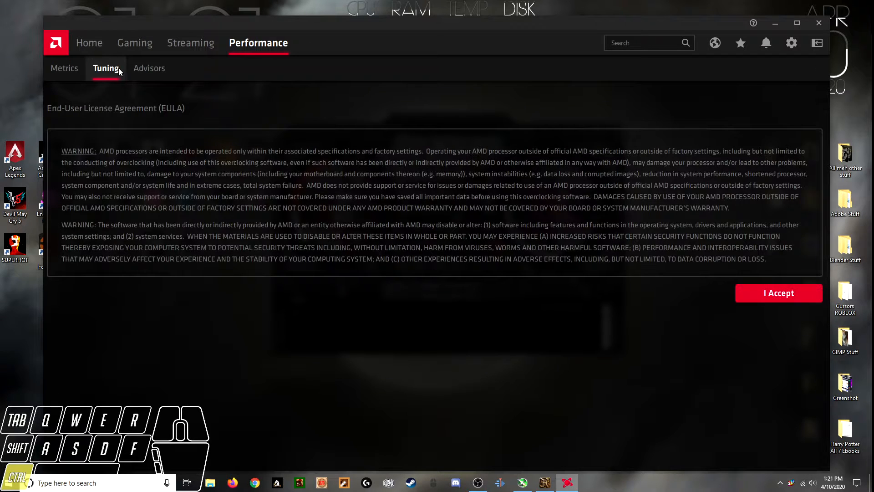
left_click(761, 291)
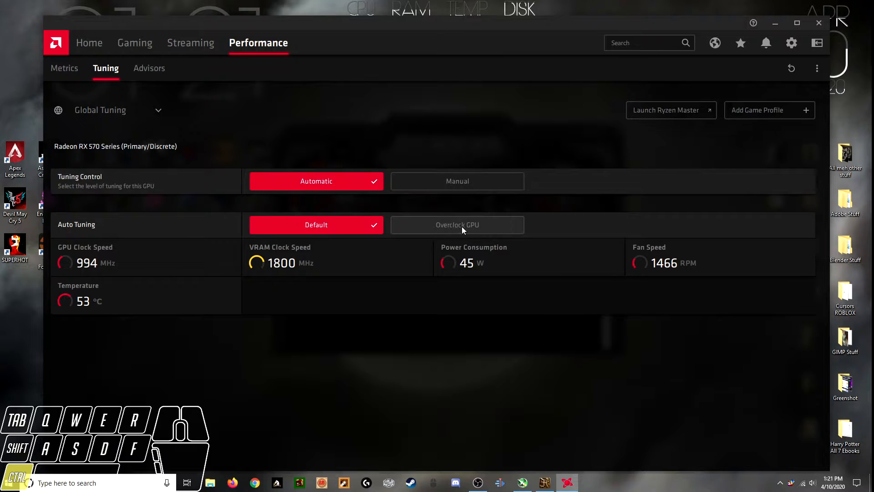
mouse_move(522, 482)
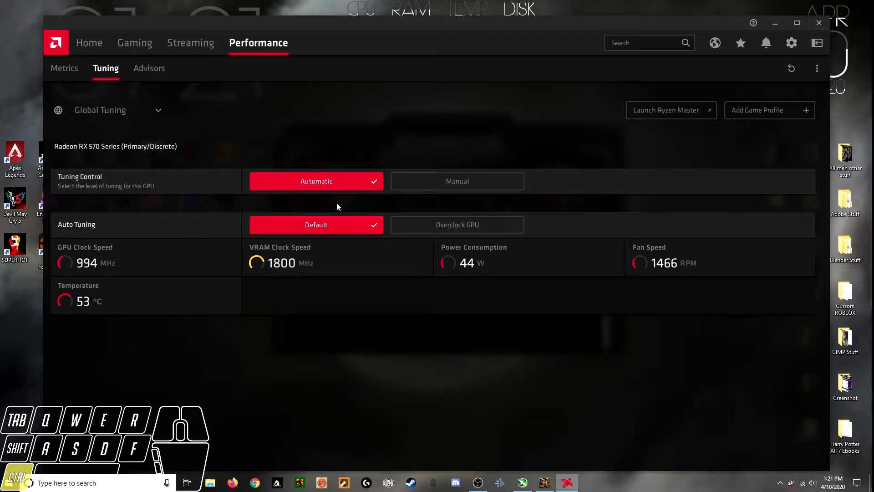
left_click(827, 23)
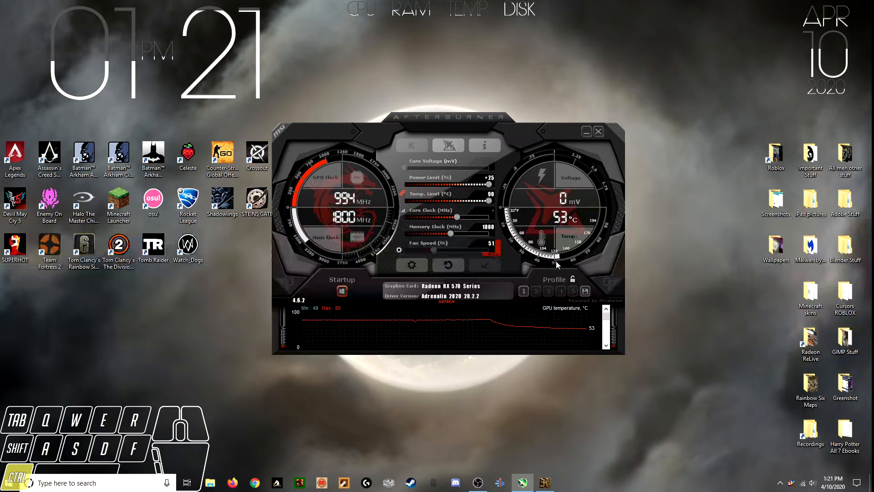
Set the core clock to 1310 MHz in MSI Afterburner
type("1310")
key("Return")
Switch to Heaven Benchmark and configure it with the DirectX 11 API, Ultra quality and Extreme tessellation
left_click(545, 484)
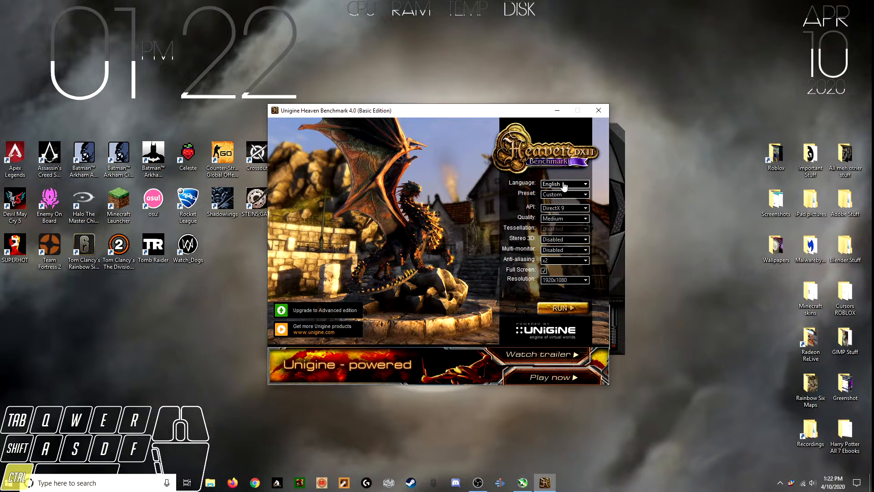
left_click(566, 209)
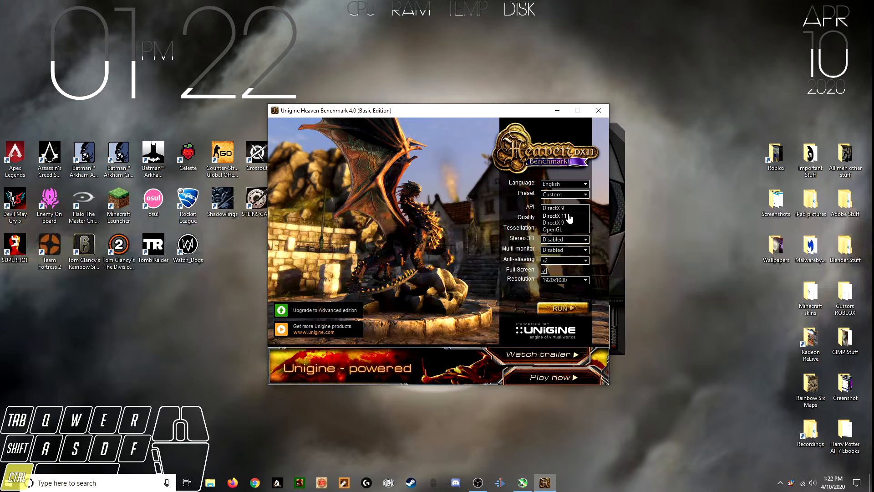
left_click(567, 215)
left_click(574, 219)
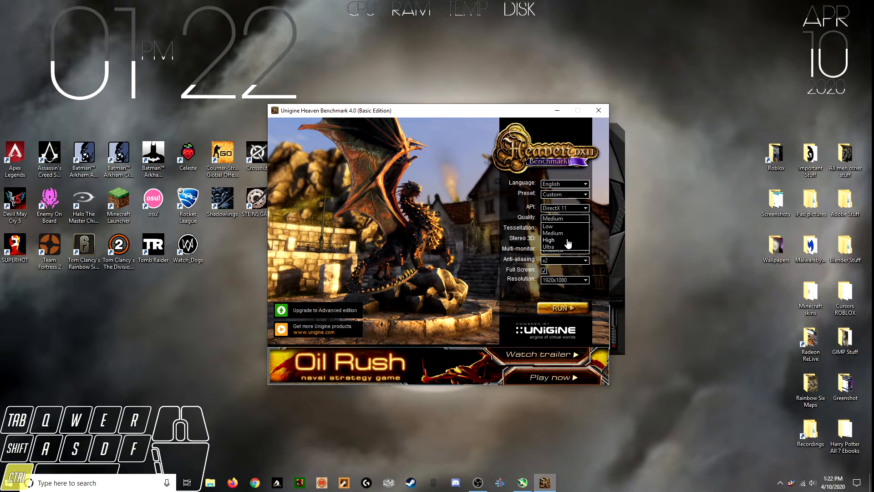
left_click(565, 247)
left_click(565, 230)
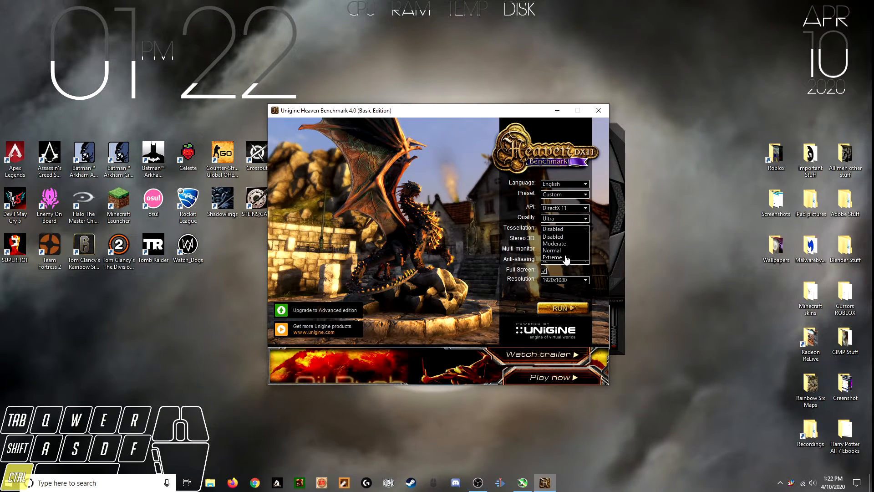
left_click(560, 258)
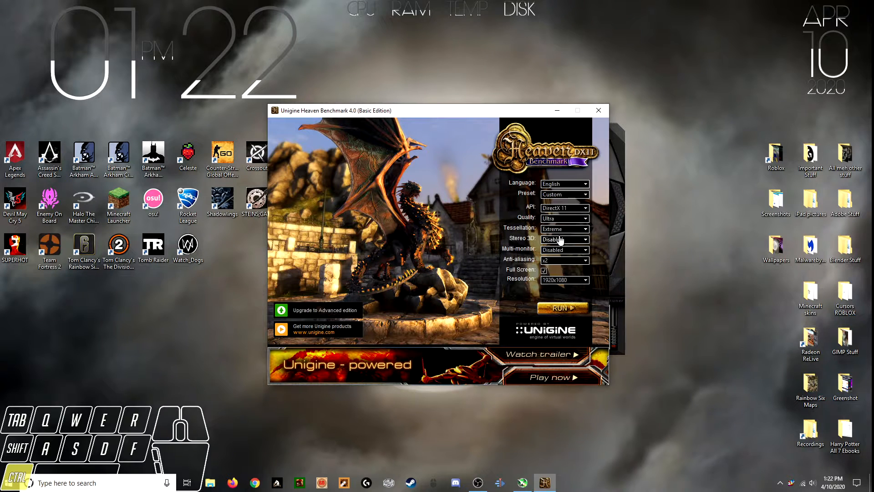
Keep Stereo 3D and multi-monitor disabled, set anti-aliasing to x4, and keep the resolution at 1920x1080
left_click(563, 240)
left_click(566, 248)
left_click(567, 252)
left_click(565, 257)
left_click(565, 261)
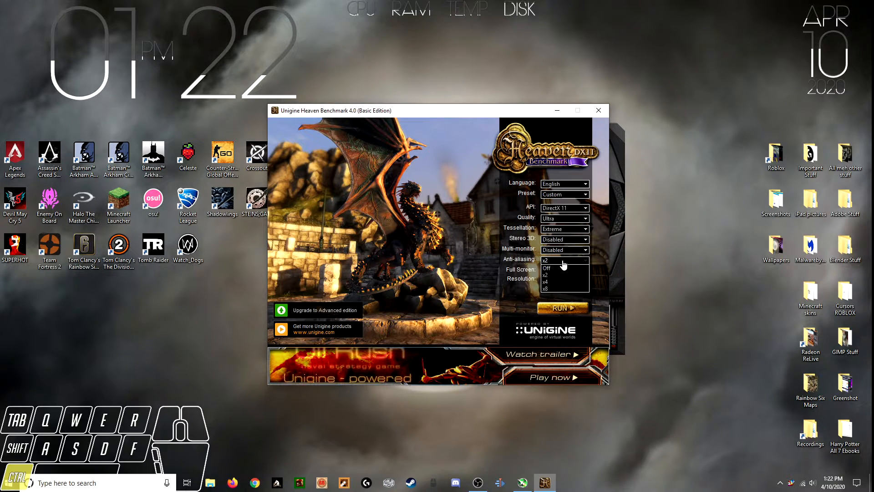
left_click(556, 281)
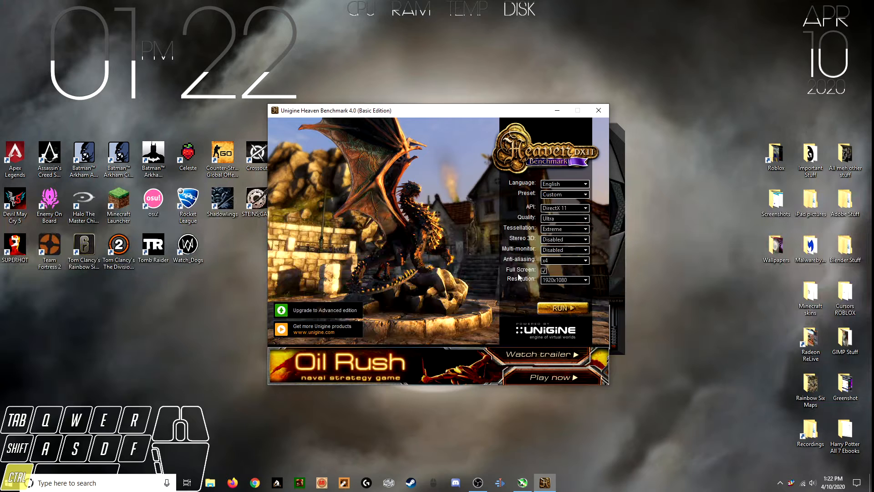
left_click(555, 281)
left_click(554, 281)
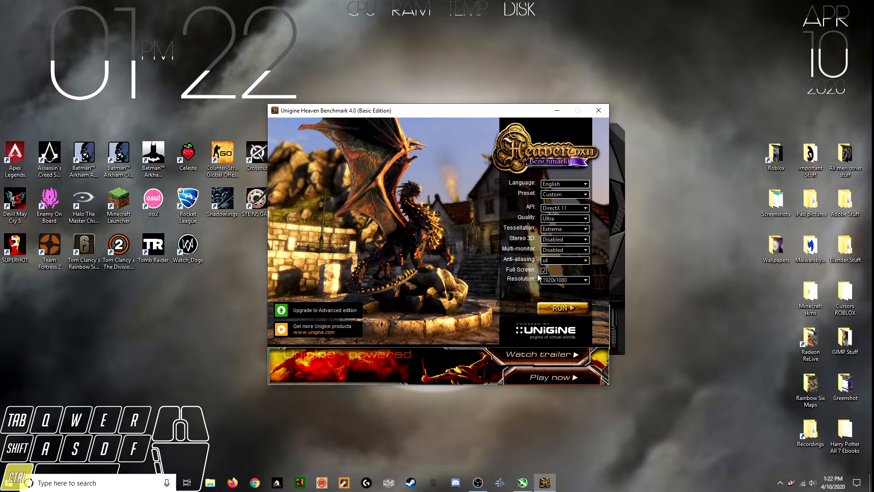
Run the Heaven Benchmark full screen to test the 1310 MHz core clock, and quit the application
left_click(544, 308)
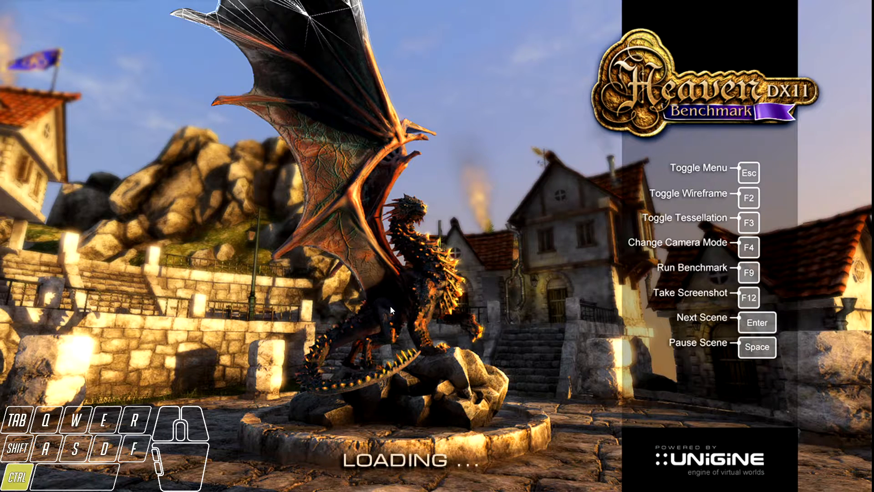
key("ctrl+shift")
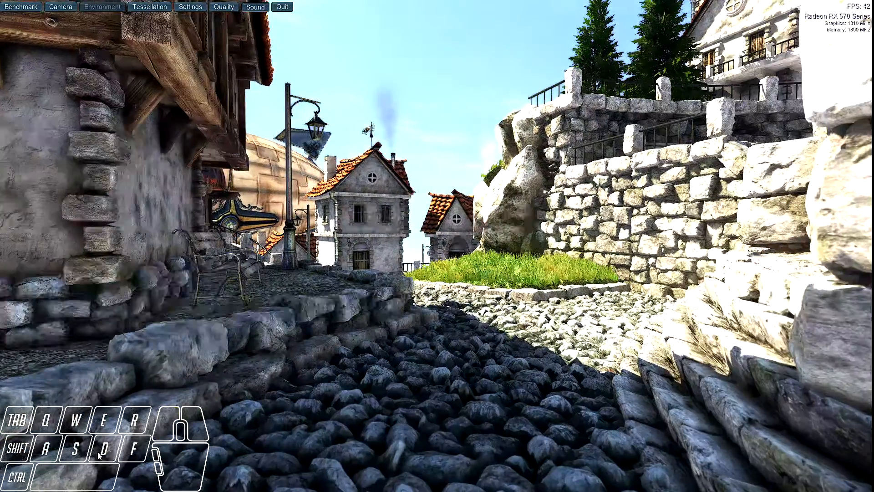
left_click_drag(98, 456, 152, 464)
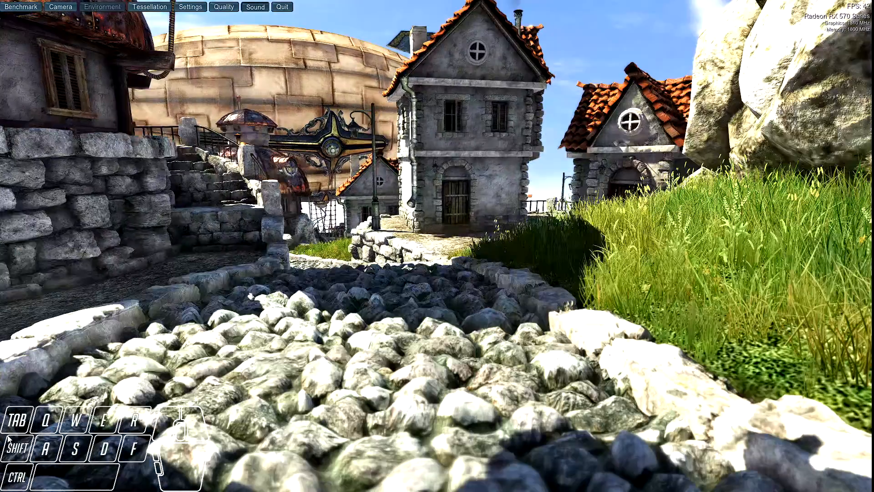
left_click_drag(14, 440, 3, 442)
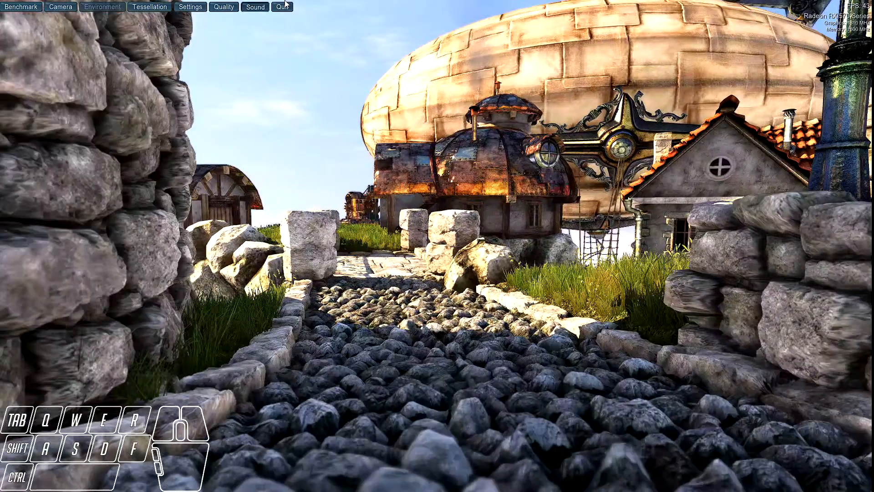
left_click(282, 7)
left_click(419, 260)
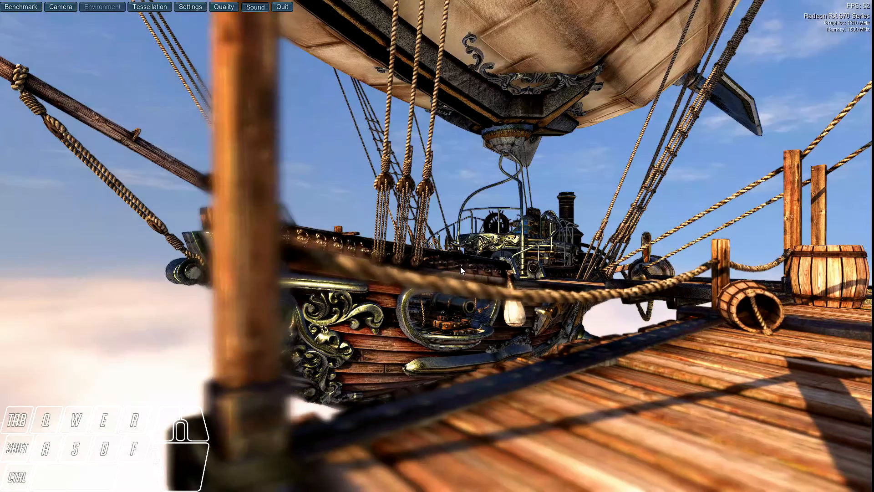
Switch to MSI Afterburner and set the core clock to 1370 MHz and the memory clock to 1850 MHz
key("Tab")
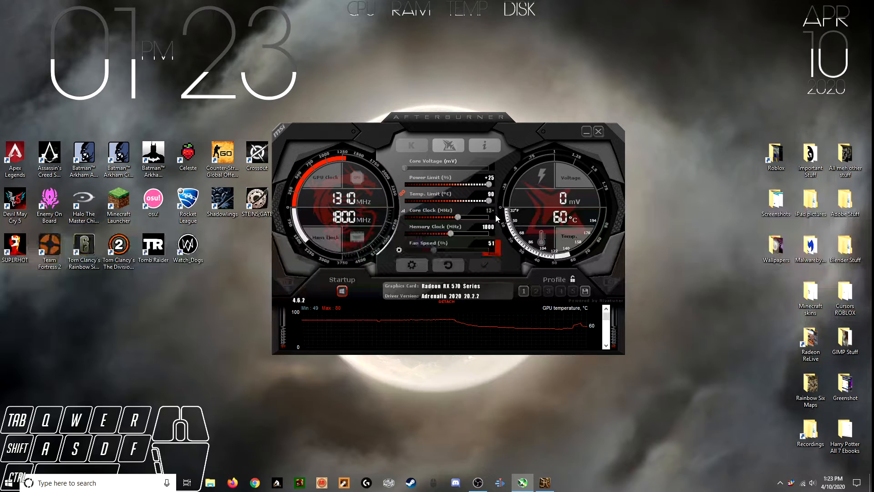
type("70")
key("Return")
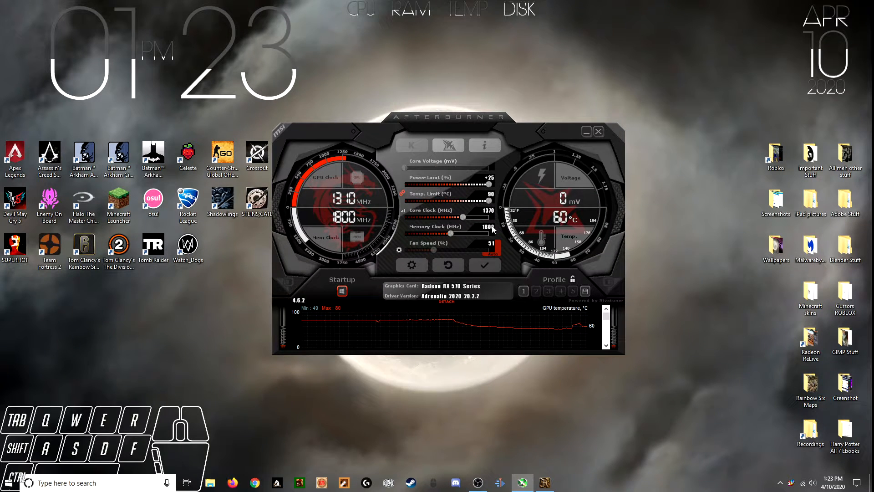
left_click(492, 227)
key("BackSpace")
key("BackSpace")
type("50")
key("Return")
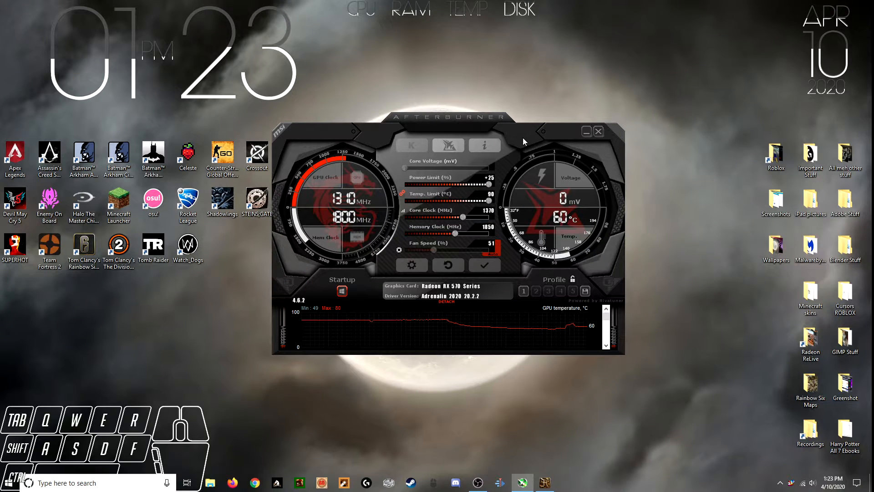
Set the core clock to 1360 MHz and apply the overclock settings
left_click(489, 213)
left_click(495, 263)
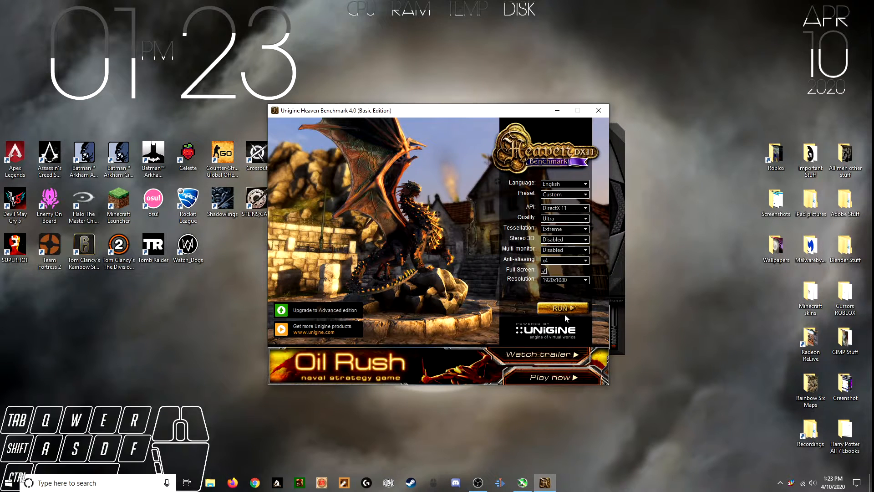
Switch to Heaven Benchmark, run it again with the 1360 MHz core and 1850 MHz memory clocks, and quit it
left_click(565, 310)
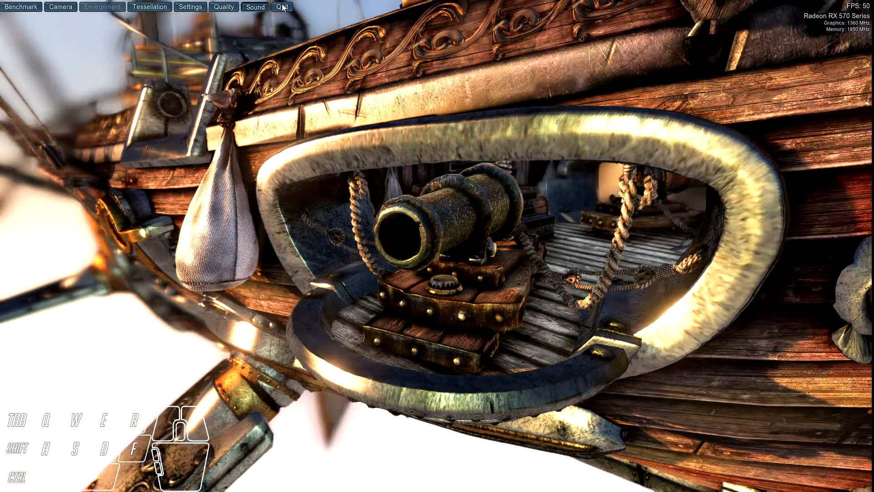
left_click(282, 8)
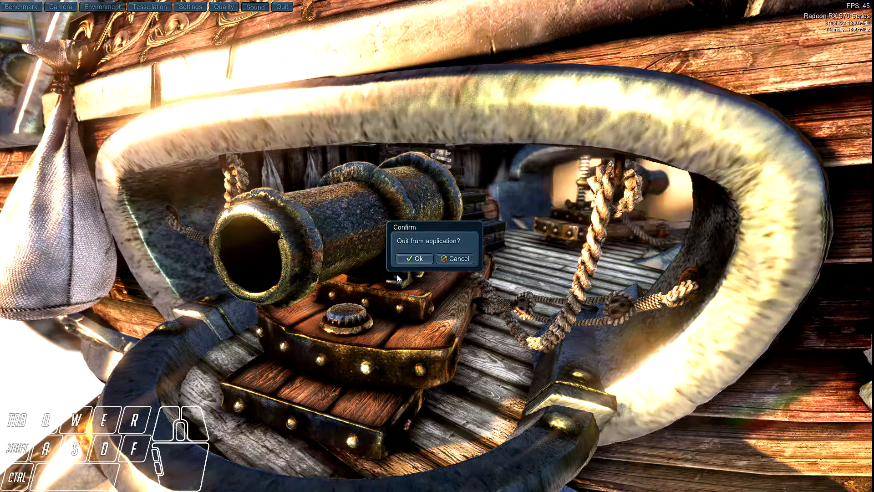
left_click(409, 260)
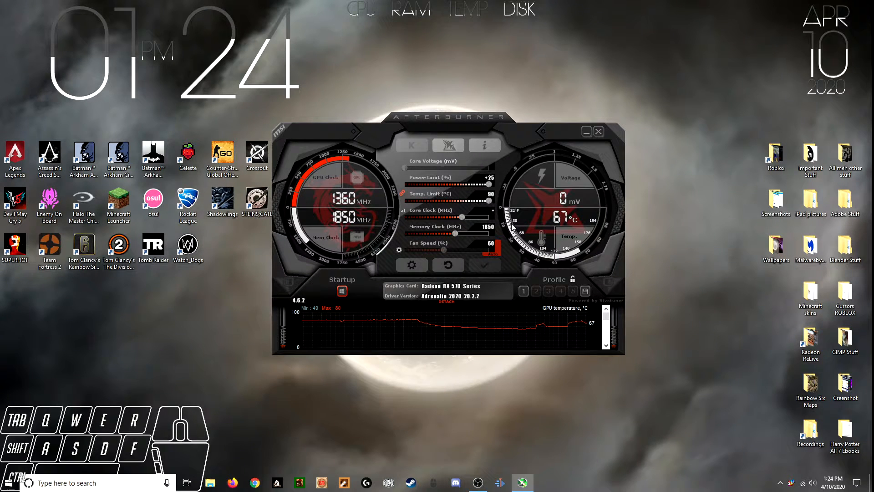
Save the overclock settings to profile 1, and load and apply that profile
left_click(524, 291)
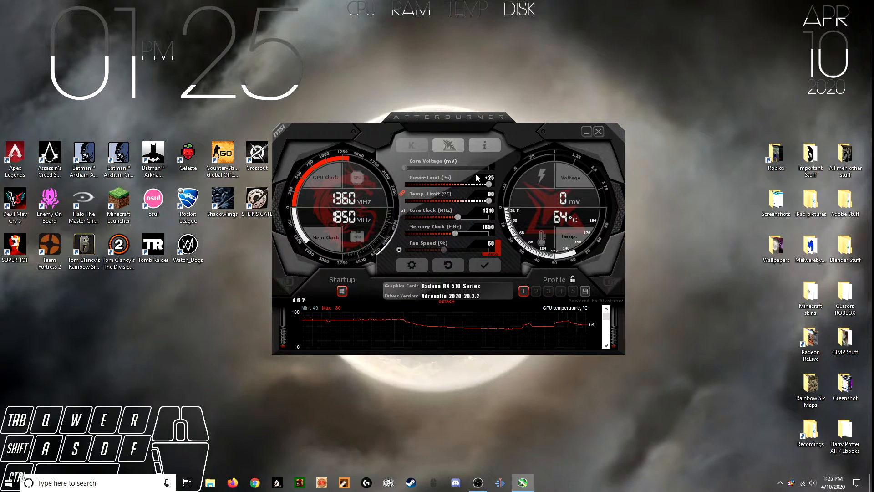
left_click(586, 291)
left_click(524, 292)
left_click(525, 291)
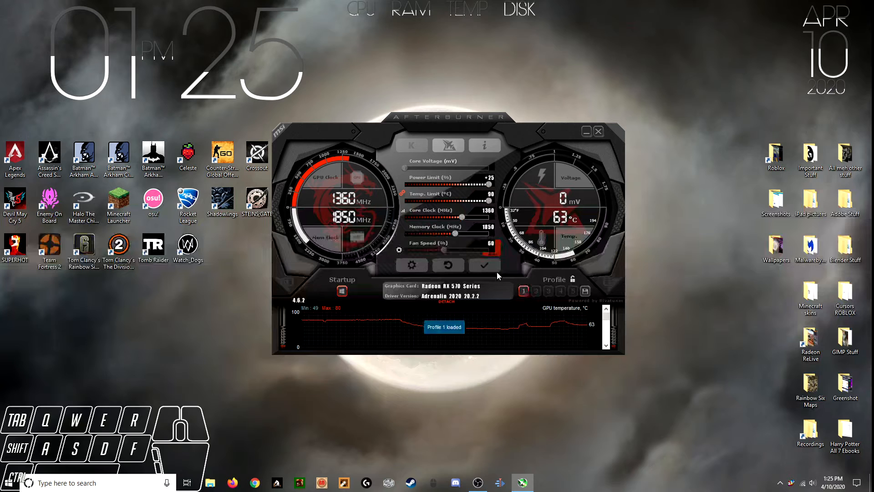
left_click(523, 291)
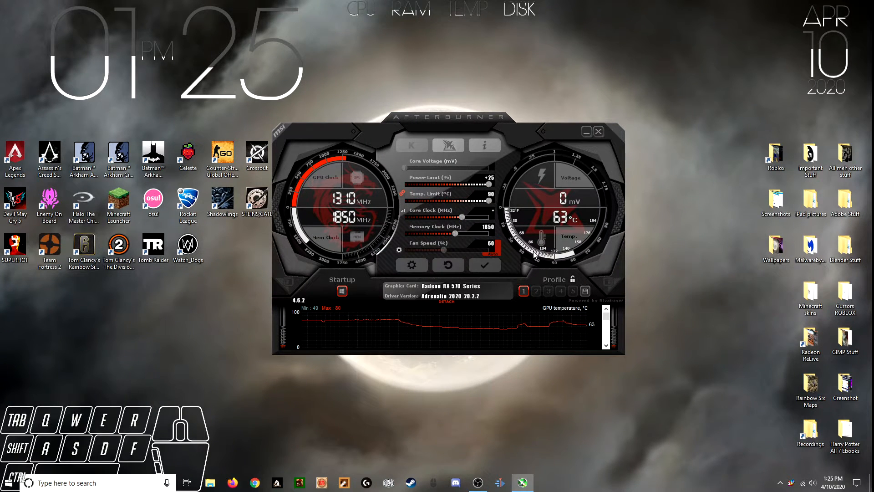
left_click(478, 260)
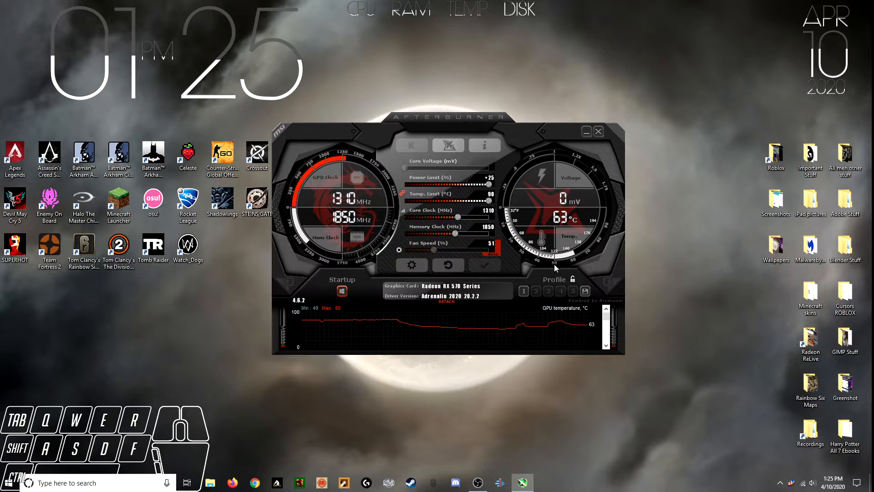
Save the 1310 MHz core clock and 1850 MHz memory clock settings to profile 1 again
left_click(585, 290)
left_click(524, 290)
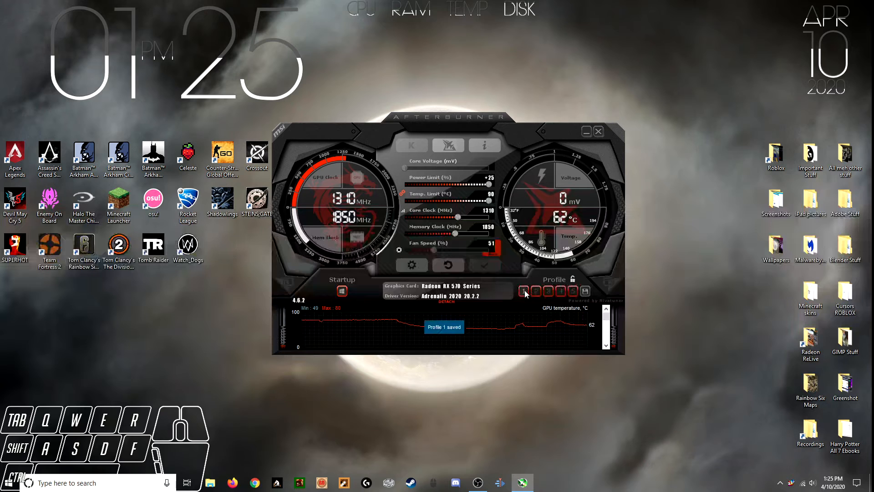
left_click(524, 291)
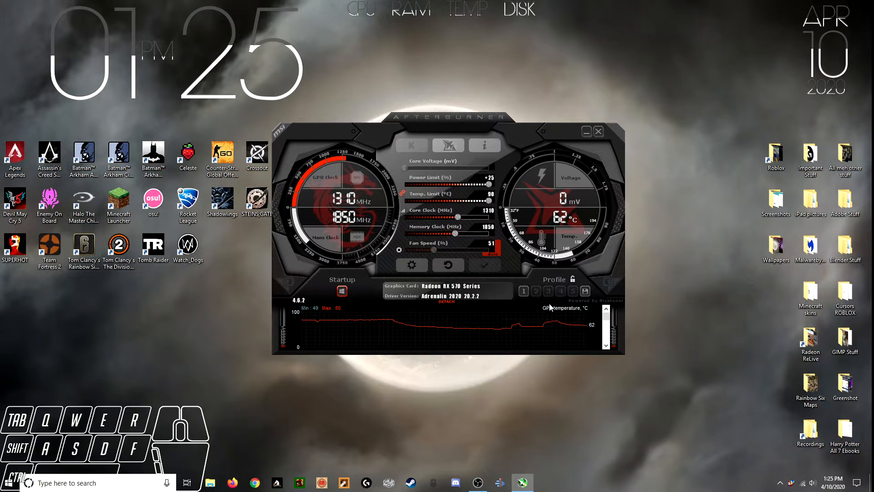
Look at the fan curve of the user defined software automatic fan control, leave that option disabled, and close the properties
left_click(412, 264)
left_click(313, 141)
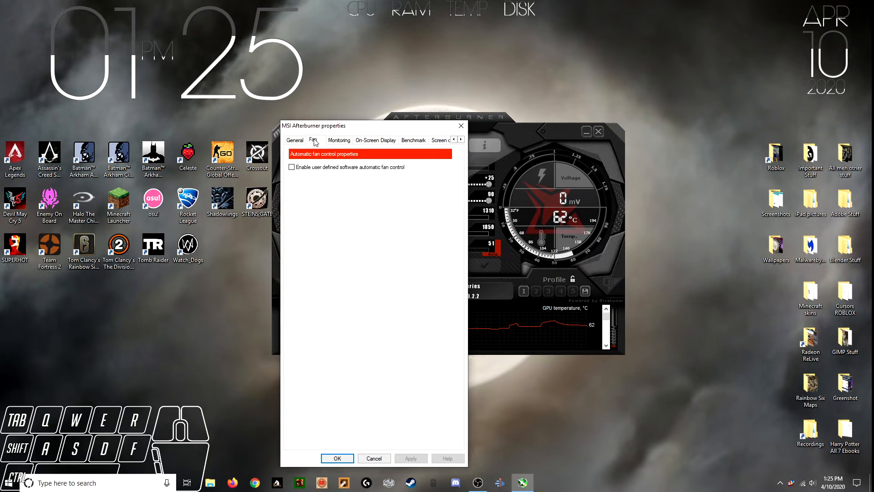
left_click(304, 168)
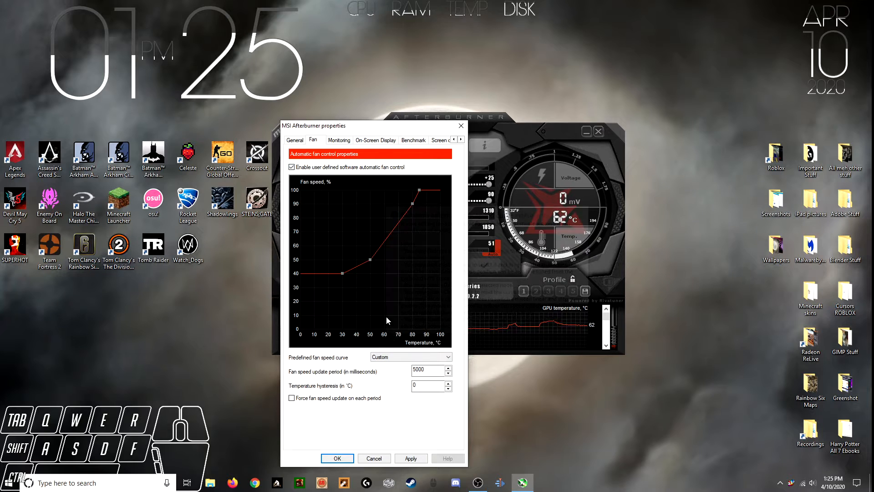
left_click(291, 168)
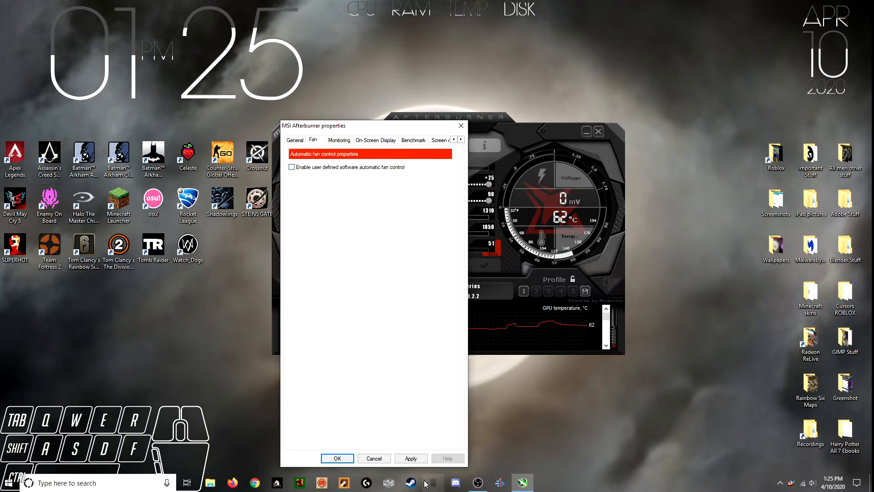
left_click_drag(375, 130, 435, 51)
left_click(462, 382)
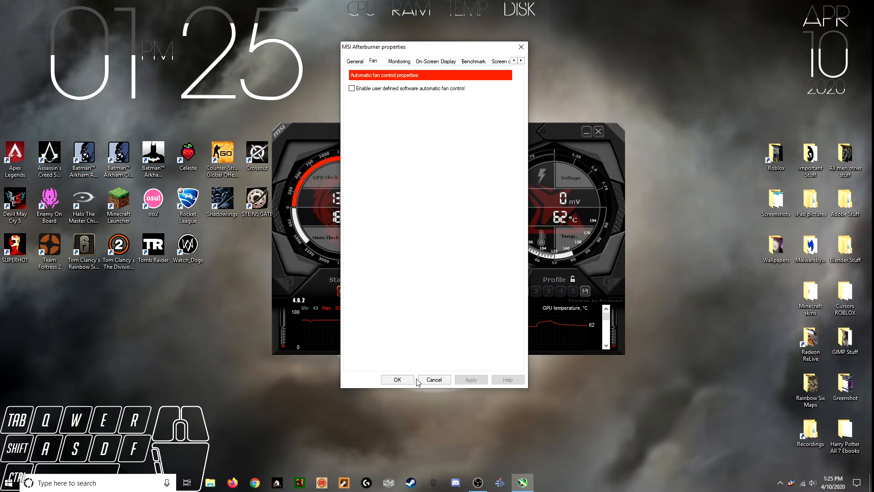
left_click(397, 381)
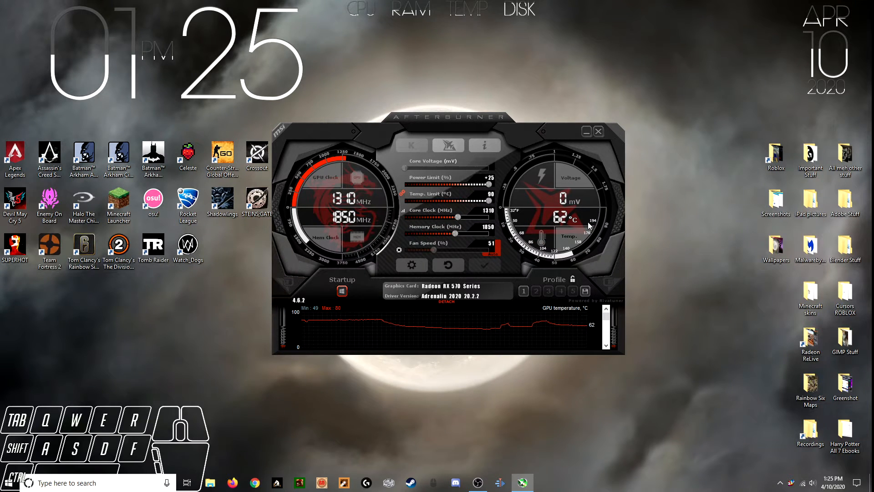
Load profile 1 and apply its settings
left_click(524, 292)
left_click(496, 264)
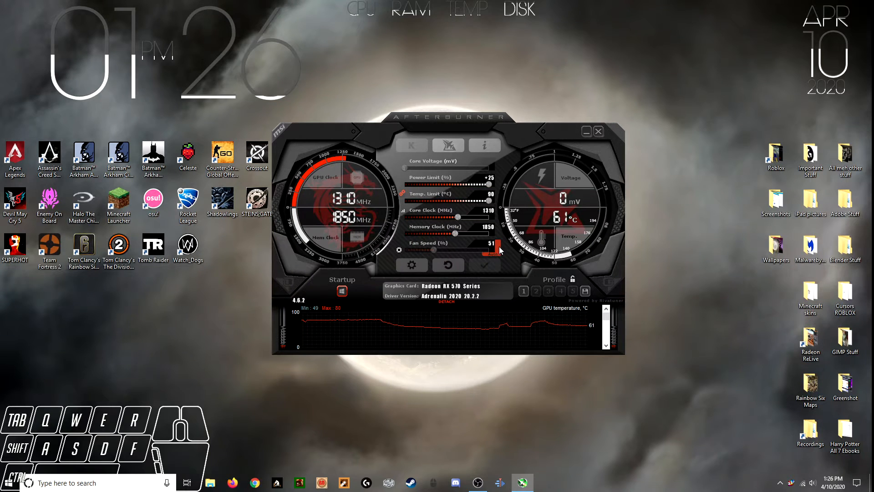
Switch the automatic fan speed off and back on, and reapply profile 1
left_click(501, 248)
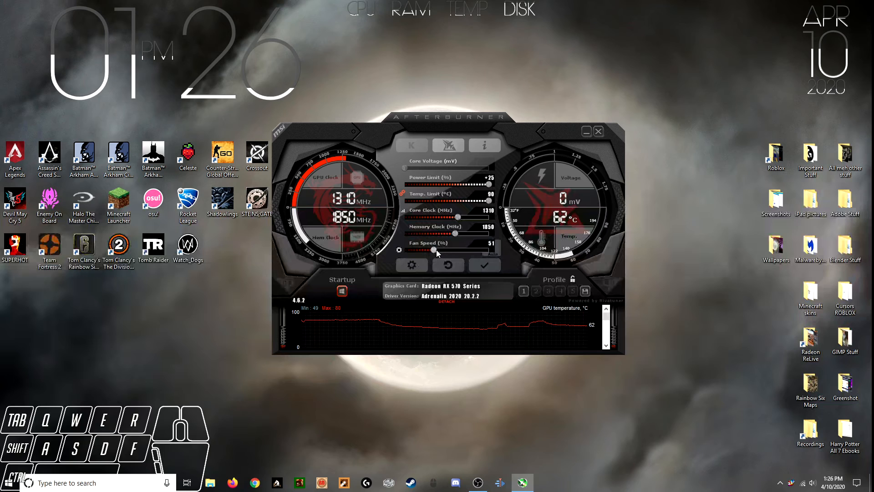
left_click(496, 248)
left_click(525, 290)
left_click(486, 268)
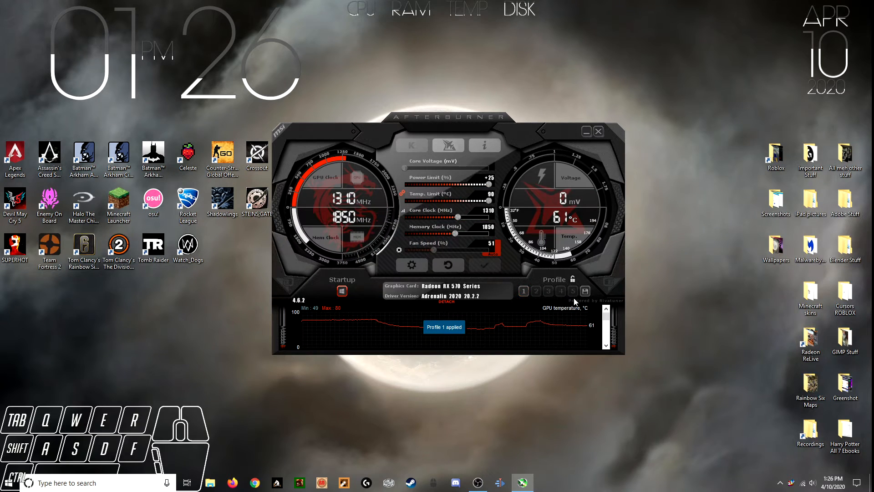